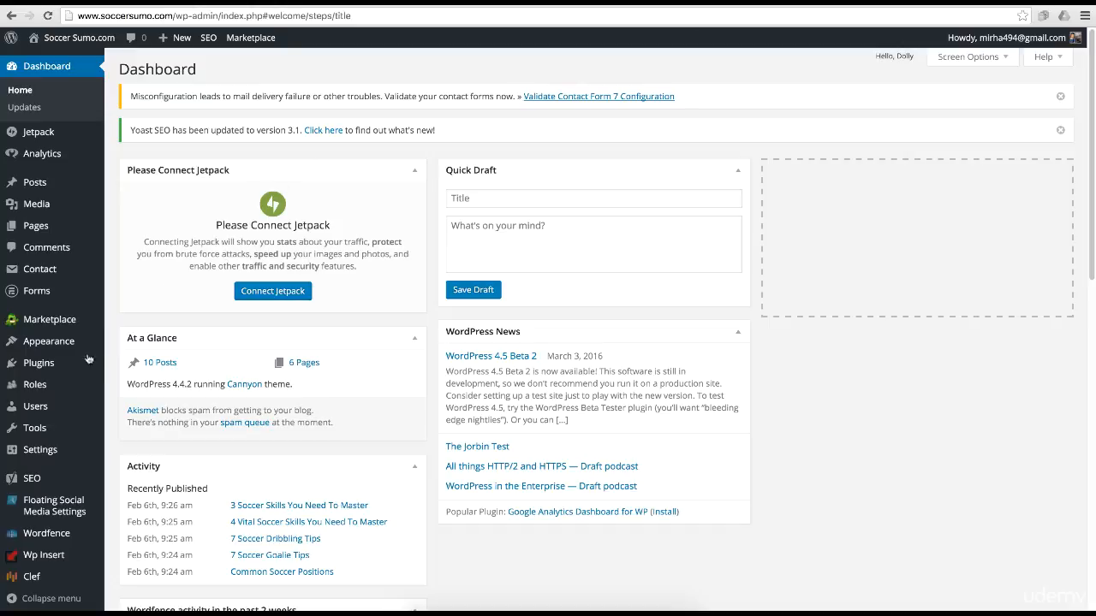
Search the plugin directory for backwpup, then install and activate the BackWPup Free plugin
mouse_move(64, 367)
left_click(130, 382)
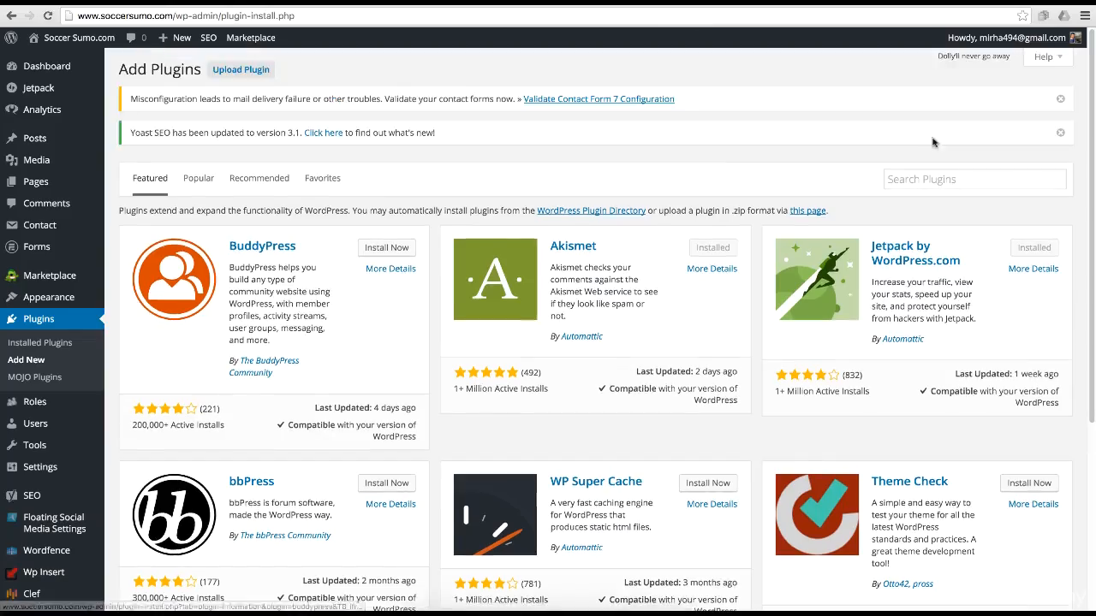
left_click(921, 175)
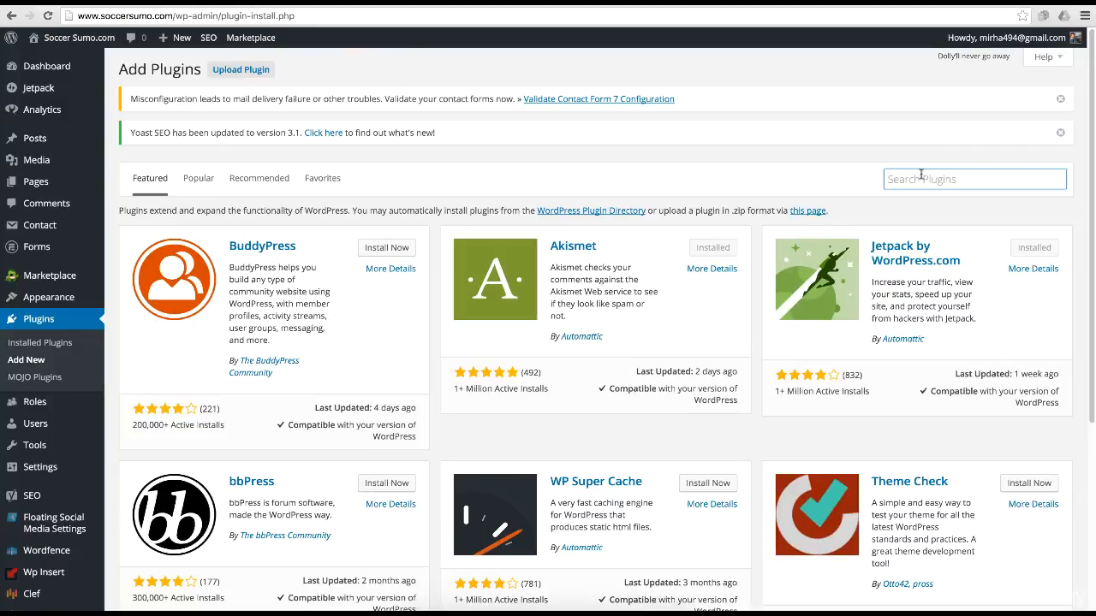
type("backwpup")
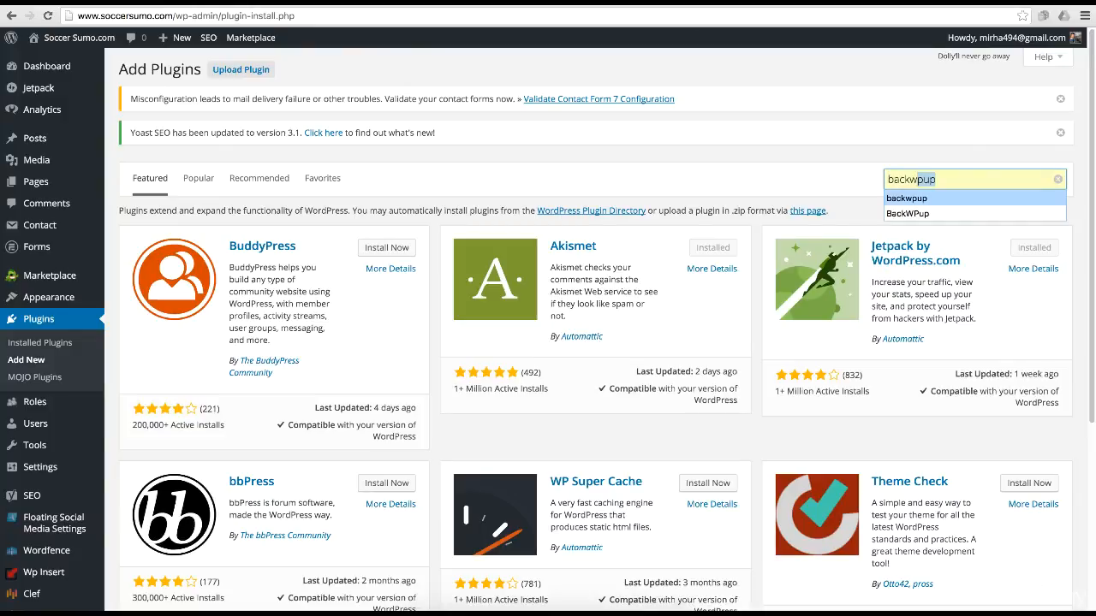
key("Return")
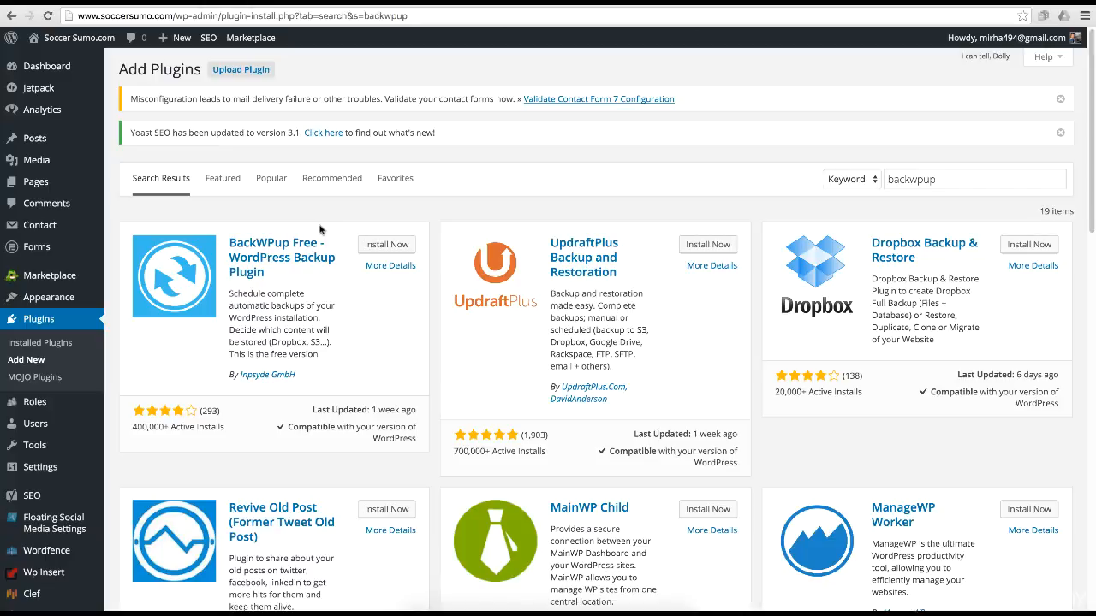
left_click(371, 244)
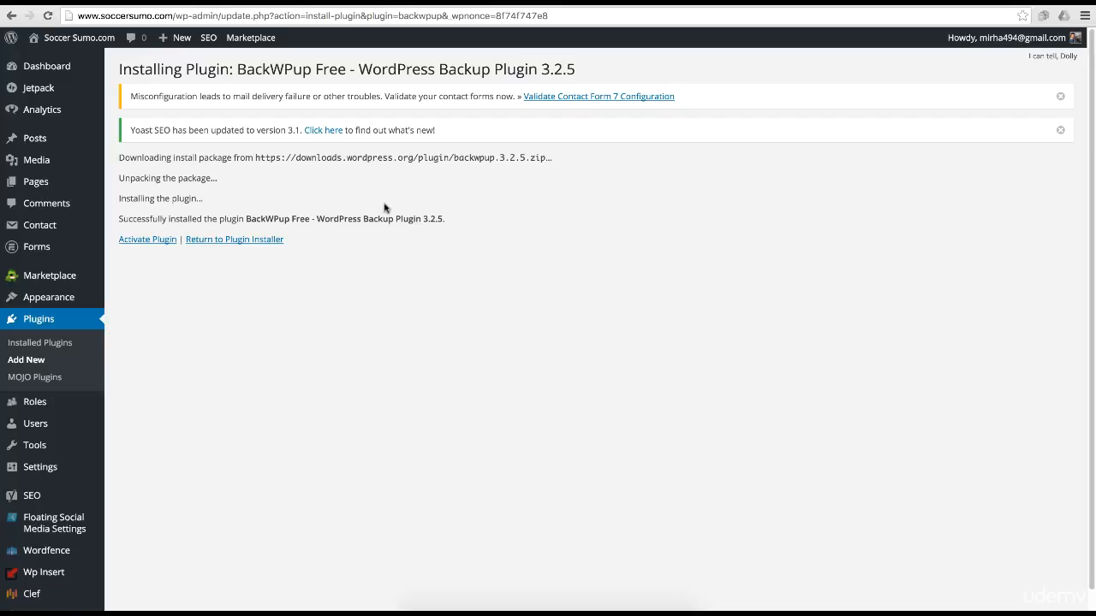
left_click(155, 242)
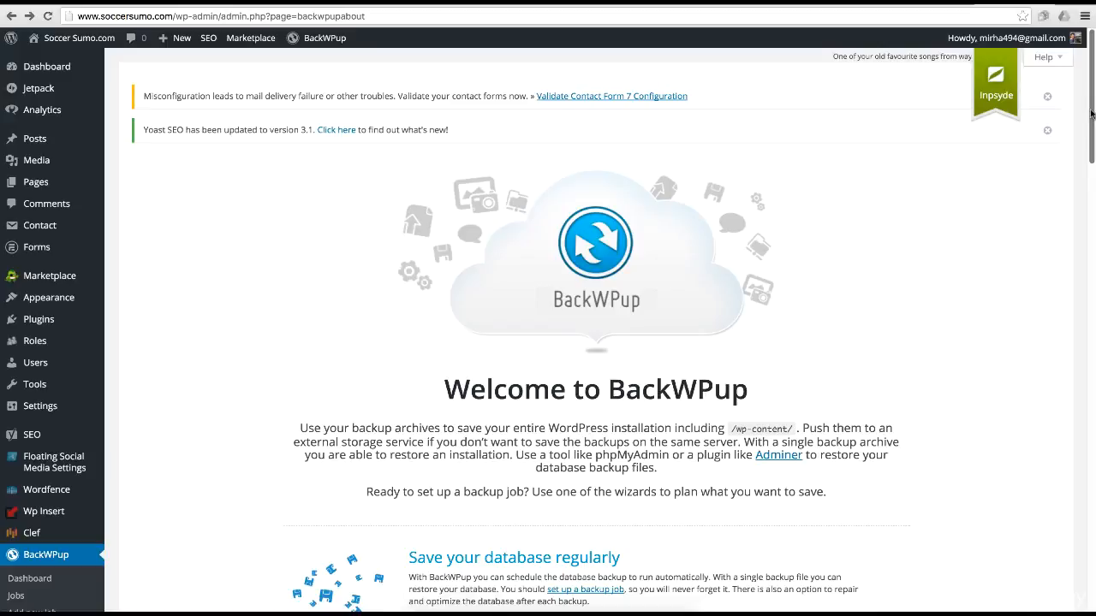
Read through the BackWPup welcome page, covering its backup features and the Free and Pro comparison
left_click_drag(1091, 114, 1087, 185)
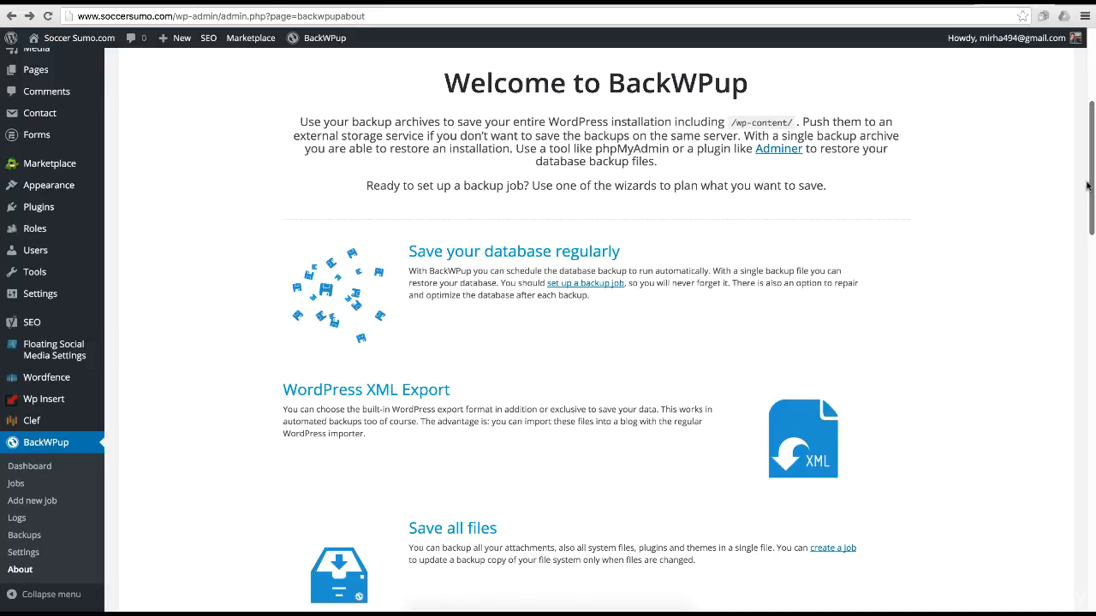
left_click_drag(1087, 186, 1085, 207)
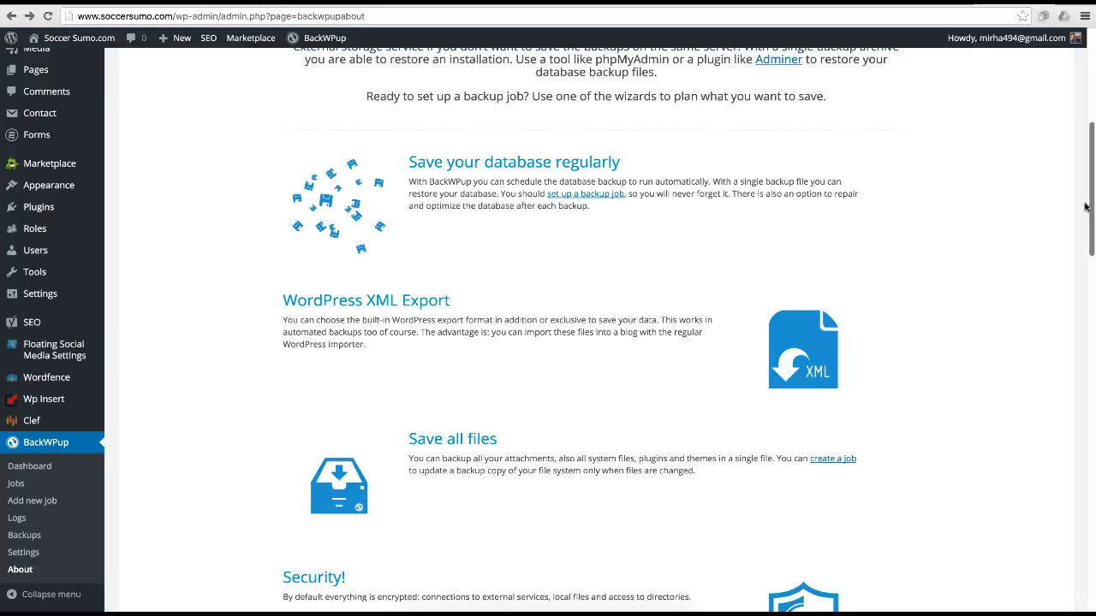
left_click_drag(1085, 207, 1080, 244)
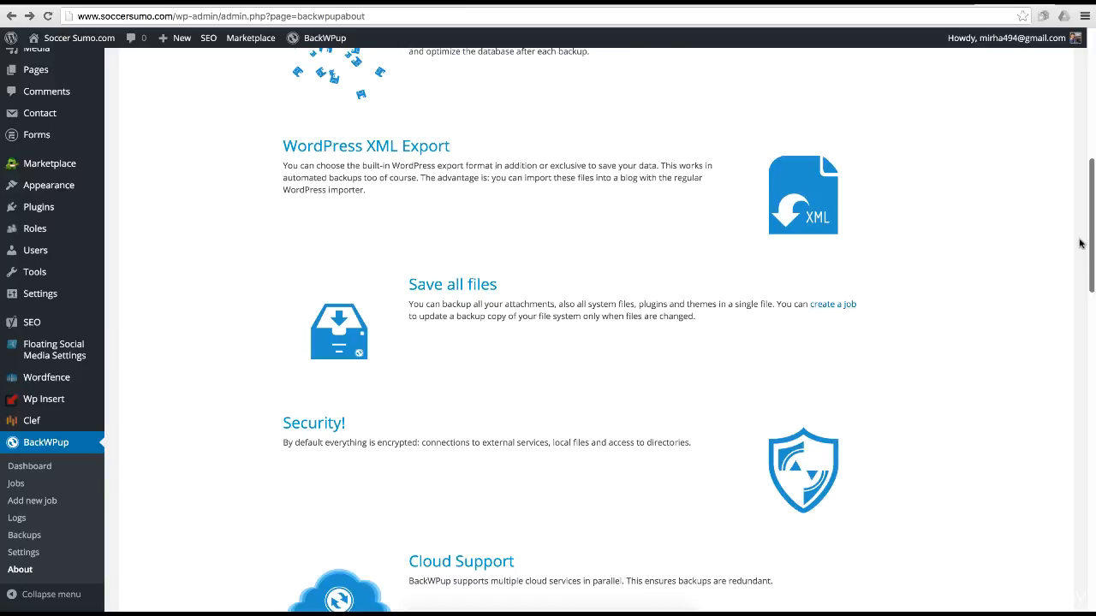
left_click_drag(1080, 244, 1081, 247)
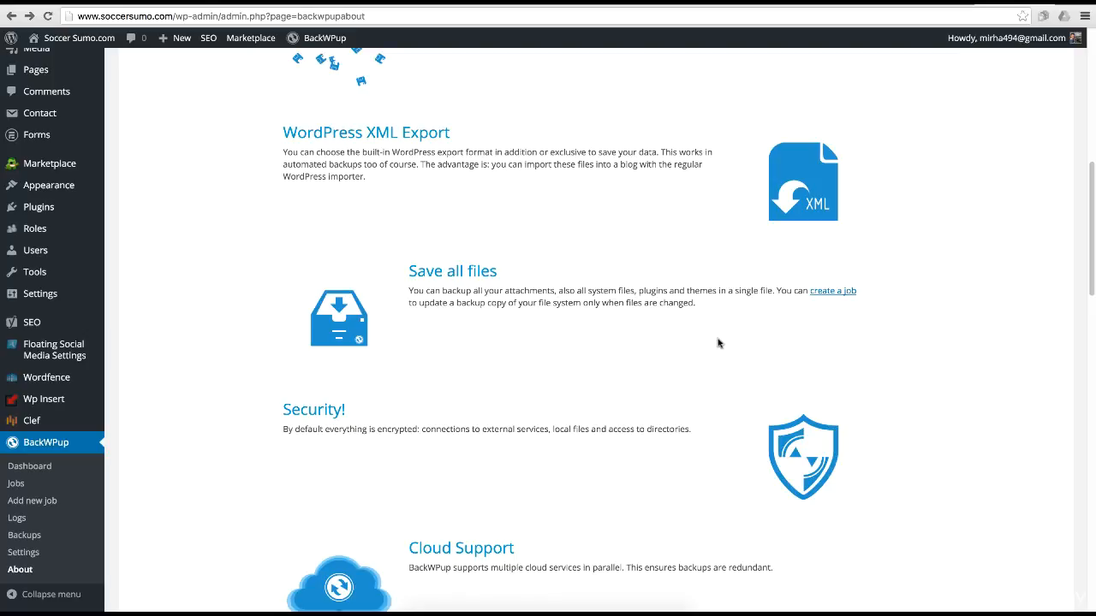
left_click_drag(1088, 248, 1091, 306)
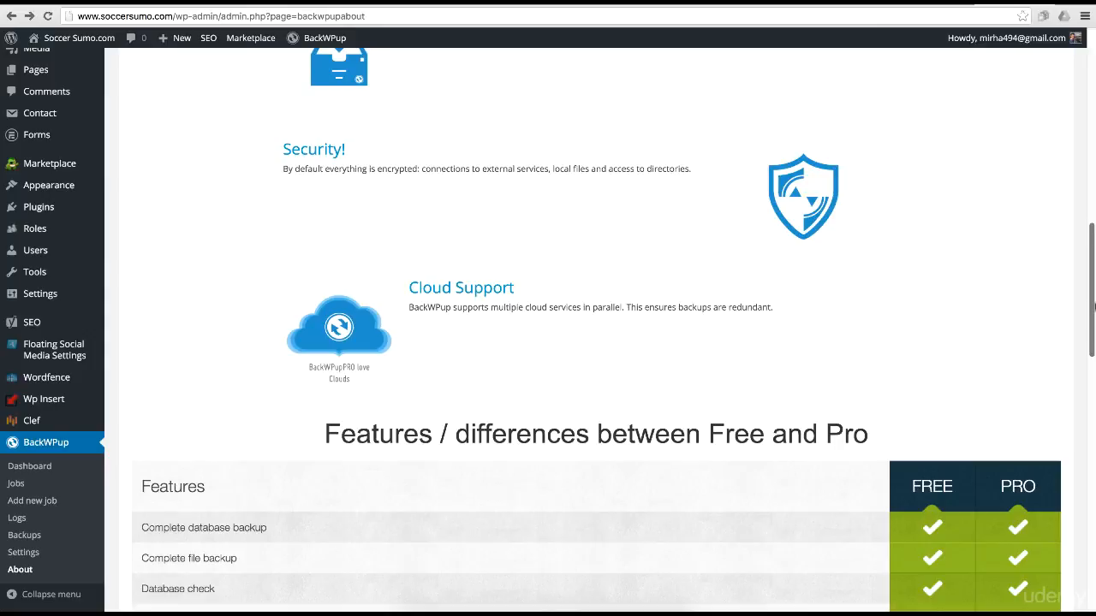
left_click_drag(1092, 306, 1091, 339)
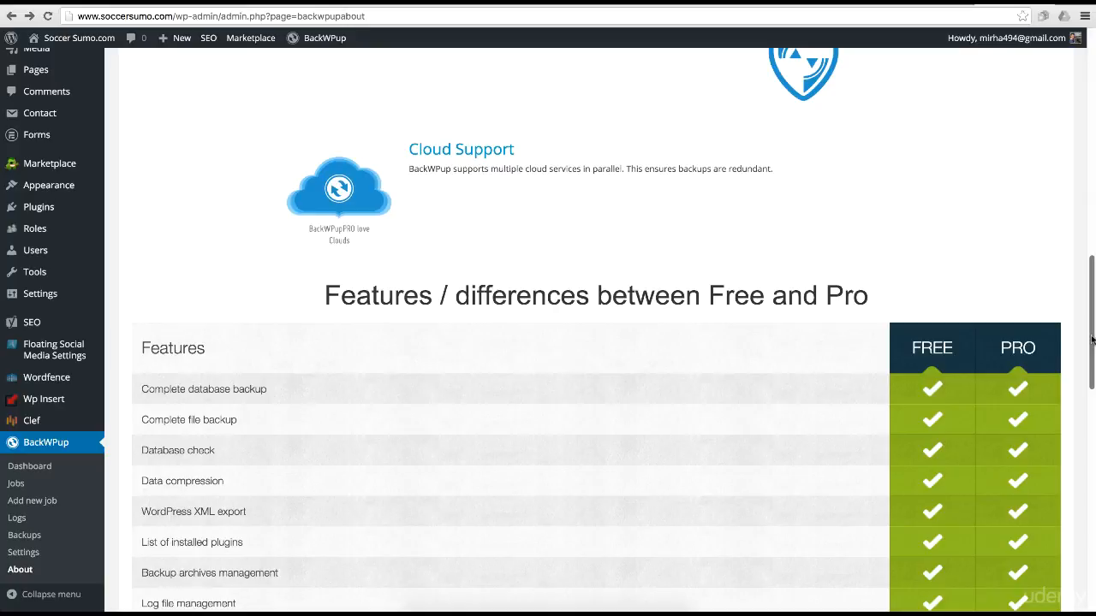
left_click_drag(1092, 340, 1062, 257)
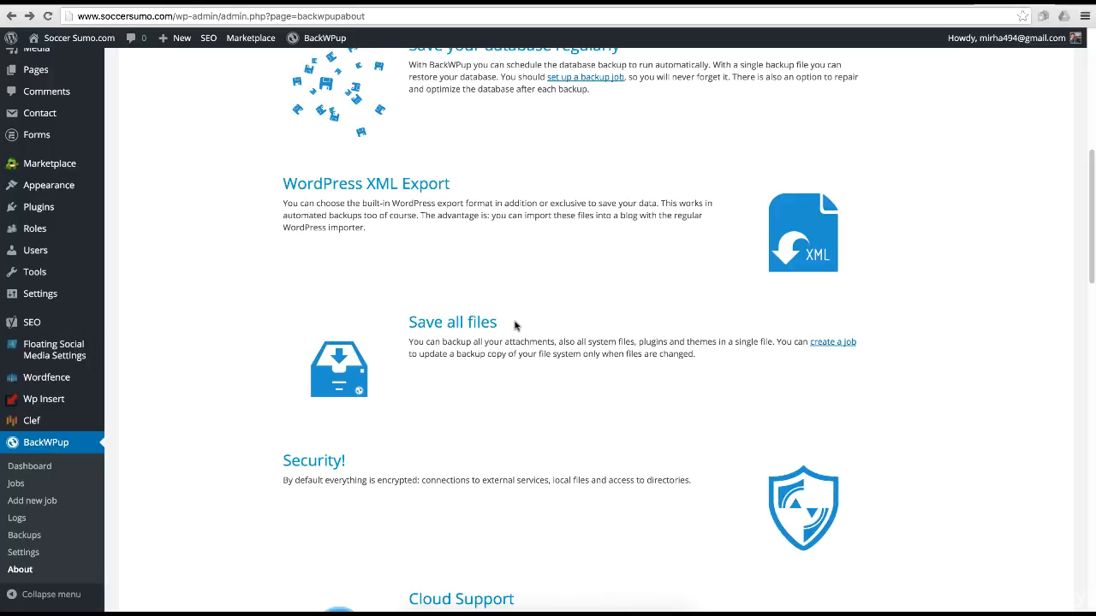
Create a new backup job and add the WordPress XML export and Check database tables tasks
left_click(843, 345)
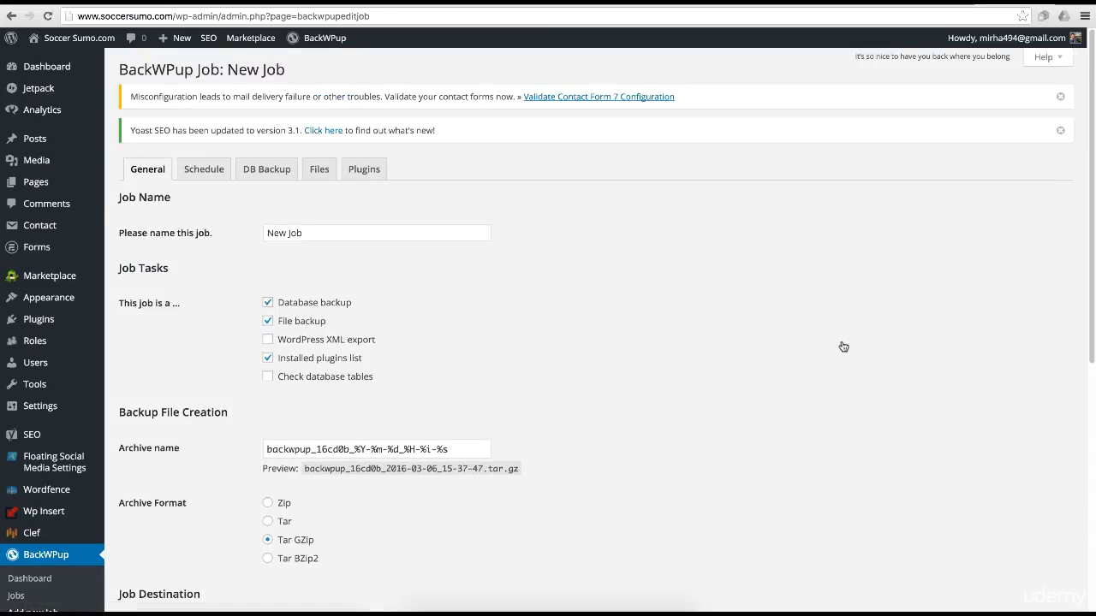
left_click(267, 341)
left_click(267, 377)
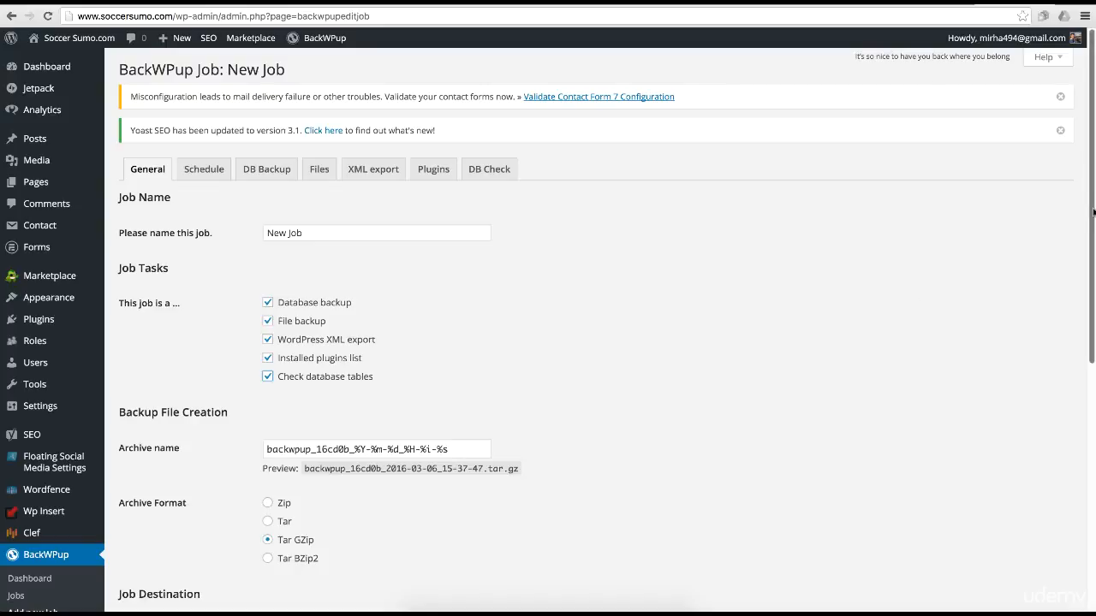
Set the job's archive format to Zip with the backup sent via email, and save the general settings
left_click_drag(1093, 213, 1093, 254)
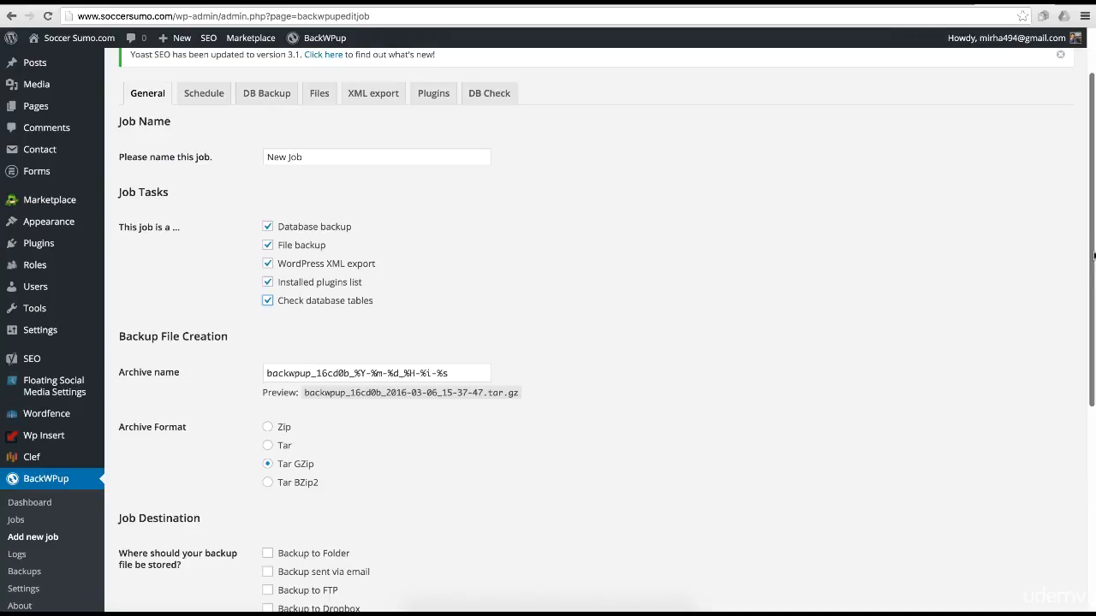
left_click_drag(1093, 254, 1089, 387)
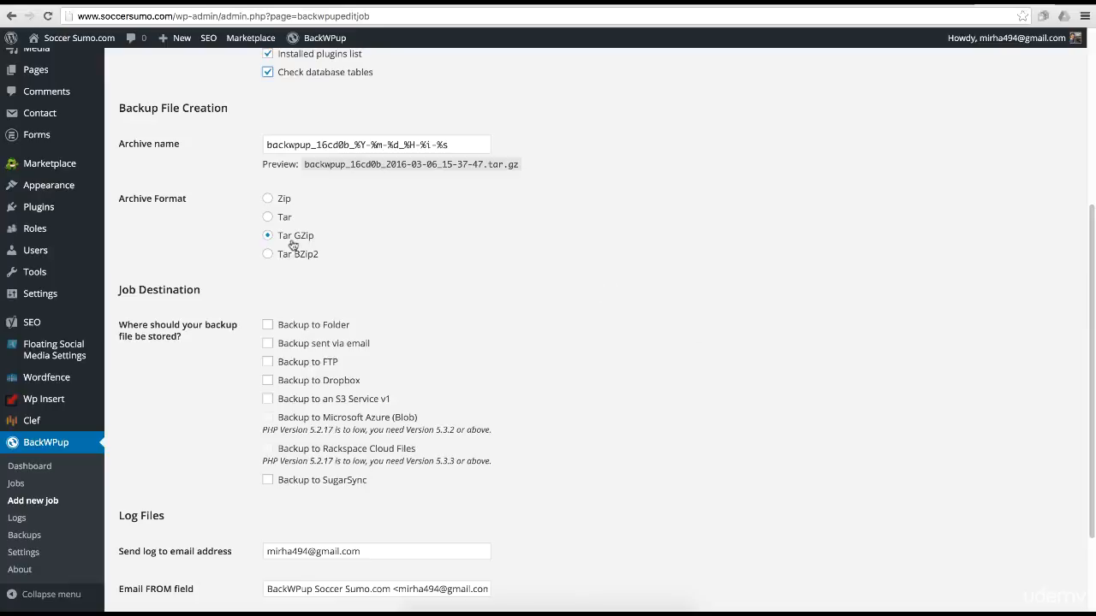
left_click(267, 197)
scroll(952, 303, "down", 3)
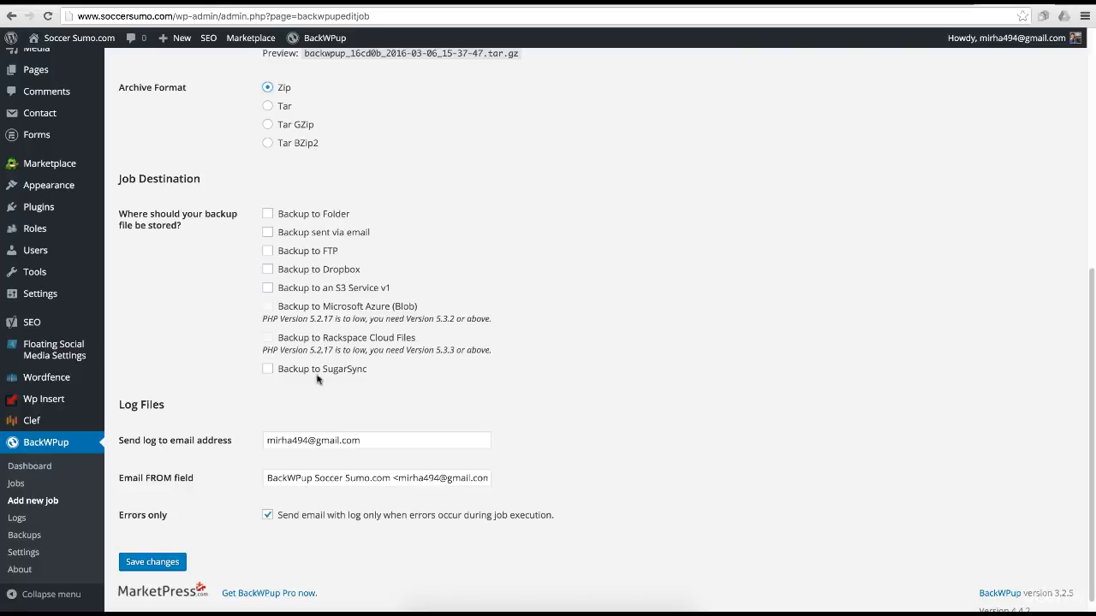
left_click(267, 233)
scroll(457, 385, "down", 1)
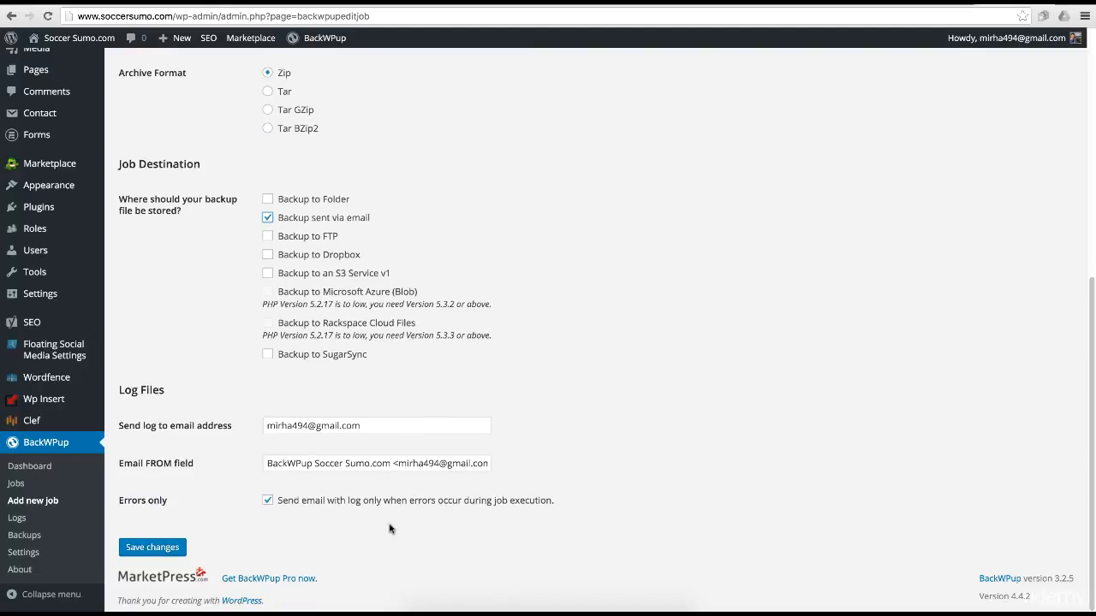
mouse_move(357, 432)
left_click(158, 548)
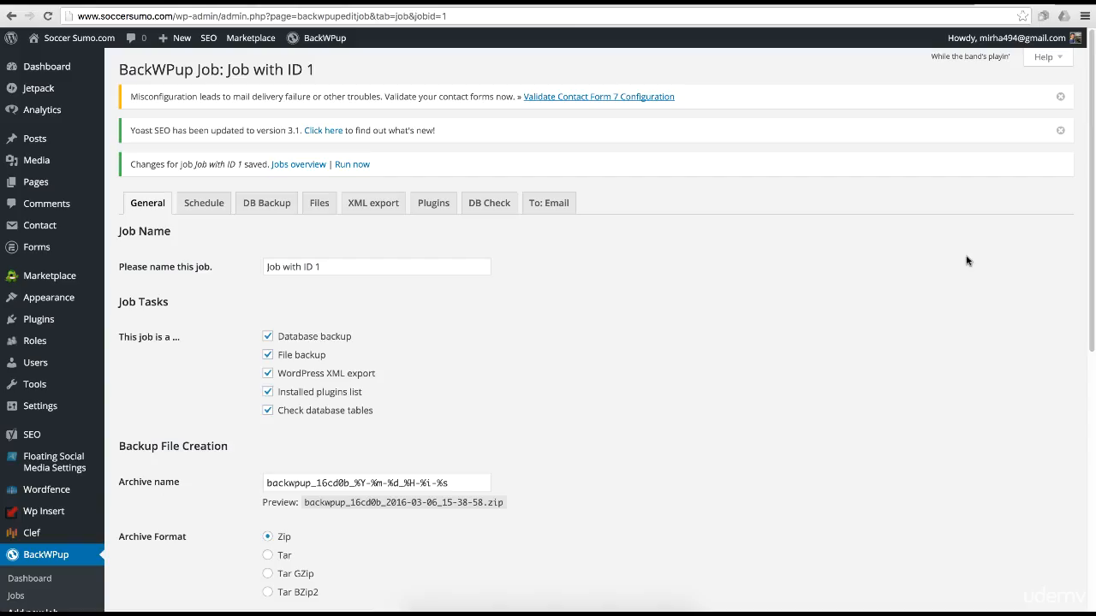
Schedule the backup job to start with WordPress cron and save the schedule
left_click(210, 205)
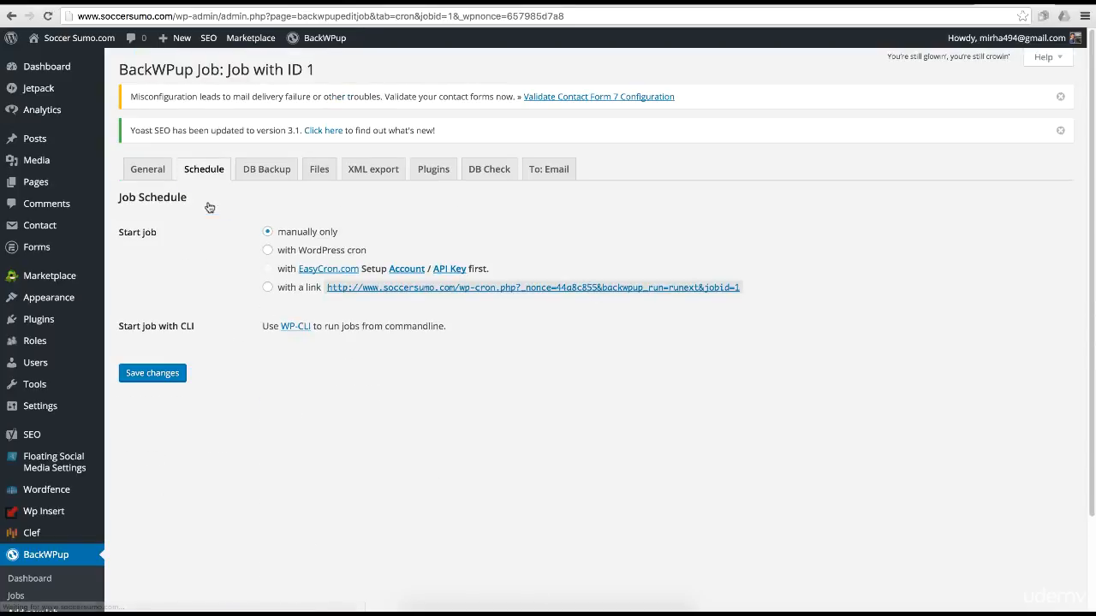
left_click(268, 252)
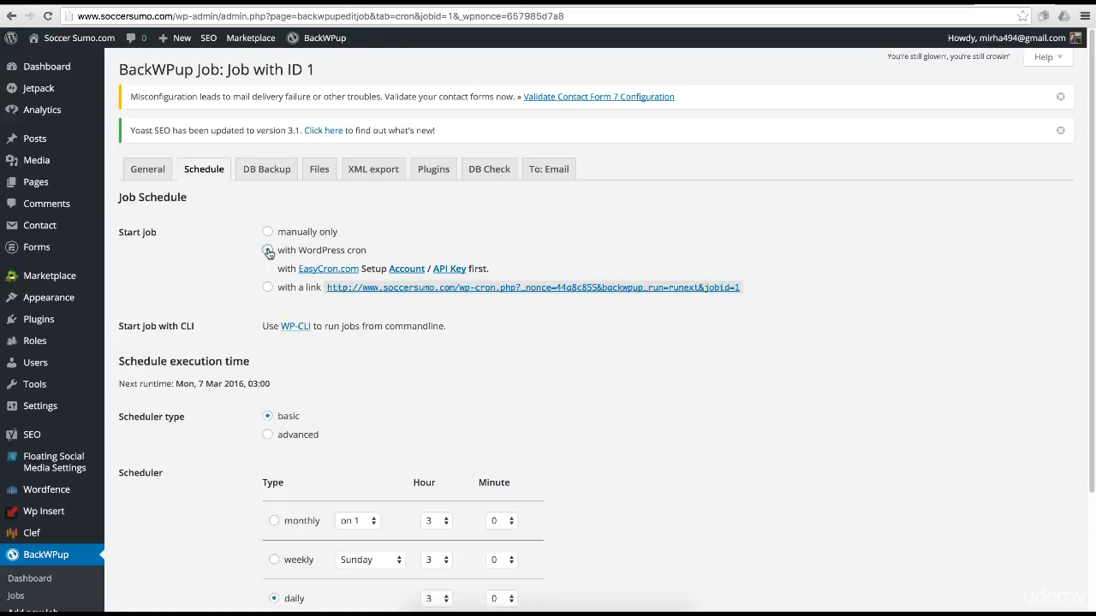
scroll(1084, 334, "down", 3)
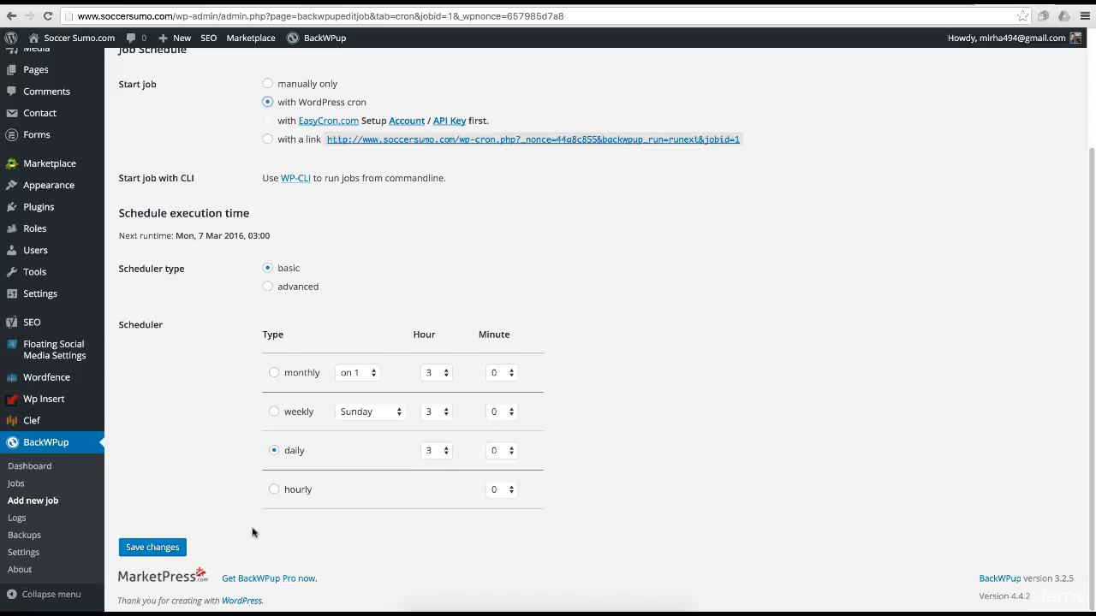
left_click(142, 547)
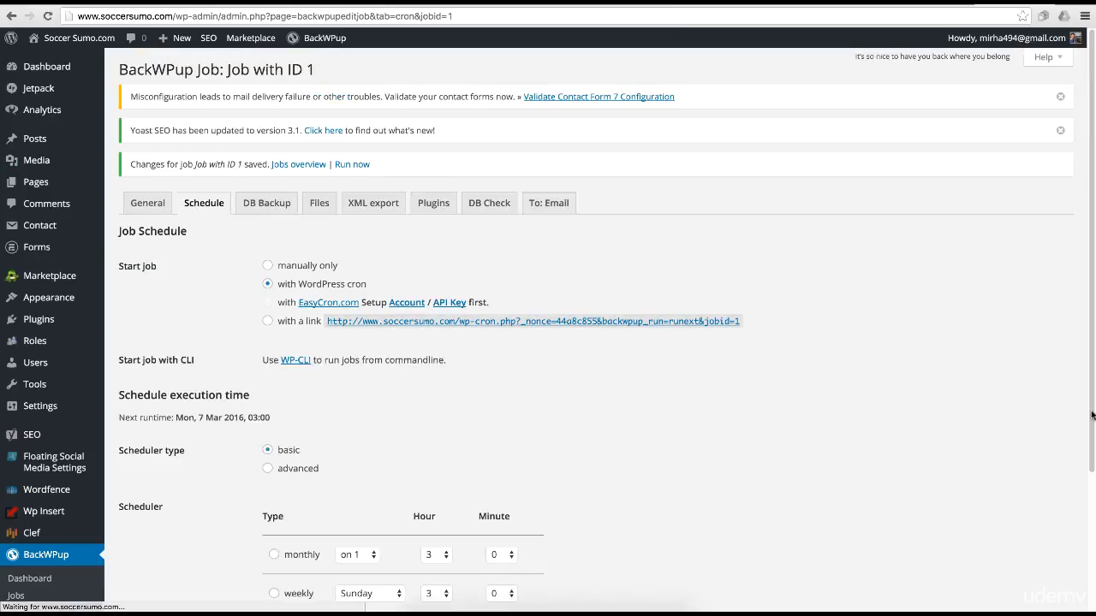
Review the job's database backup, files, XML export, plugins, database check and email destination settings
left_click(281, 210)
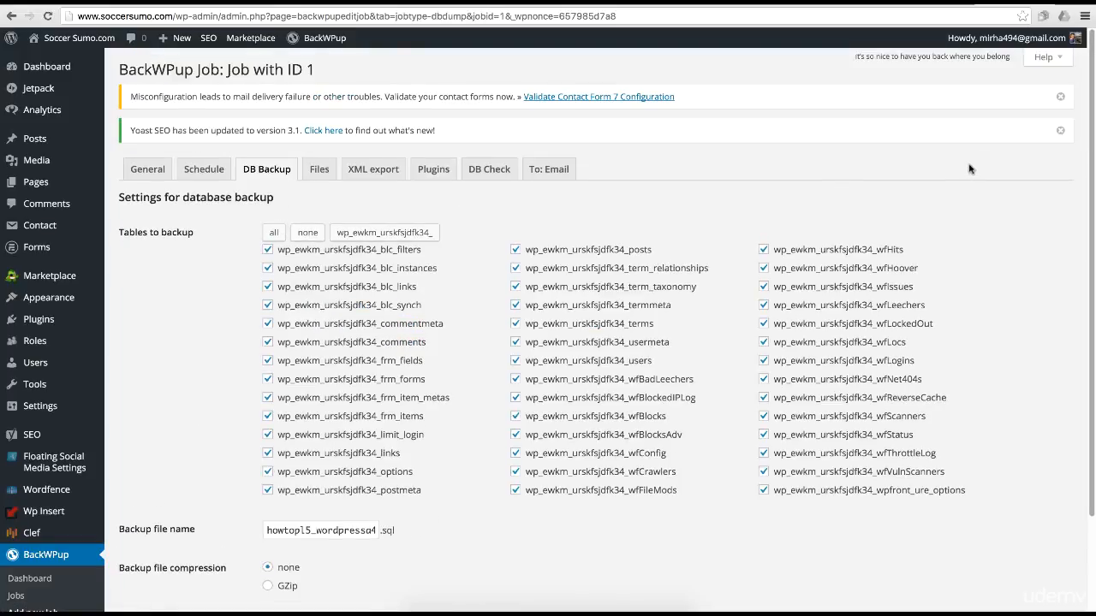
left_click(320, 170)
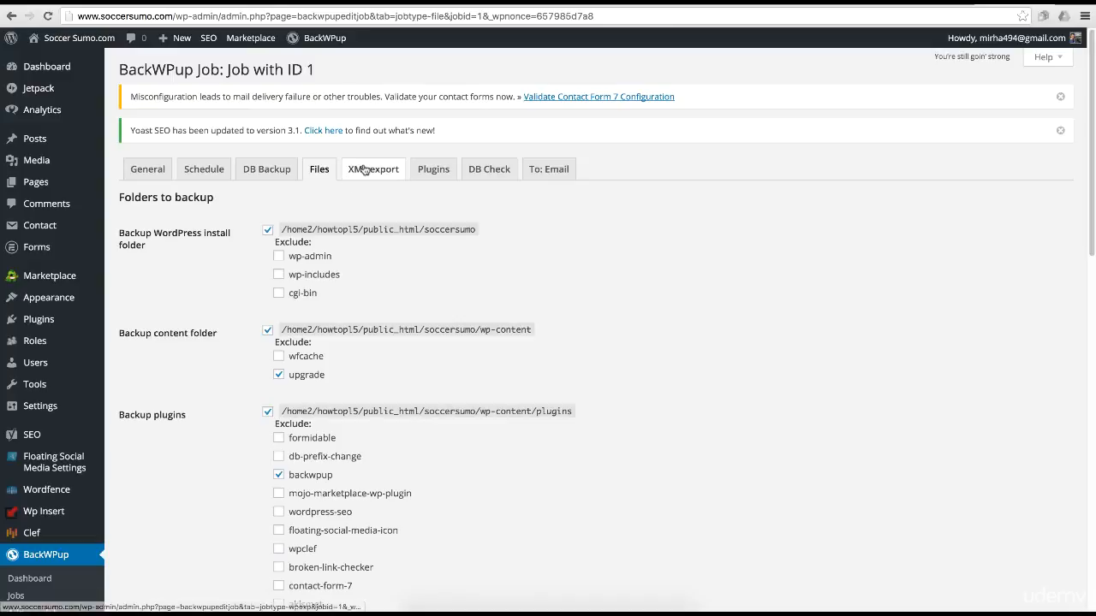
left_click(366, 171)
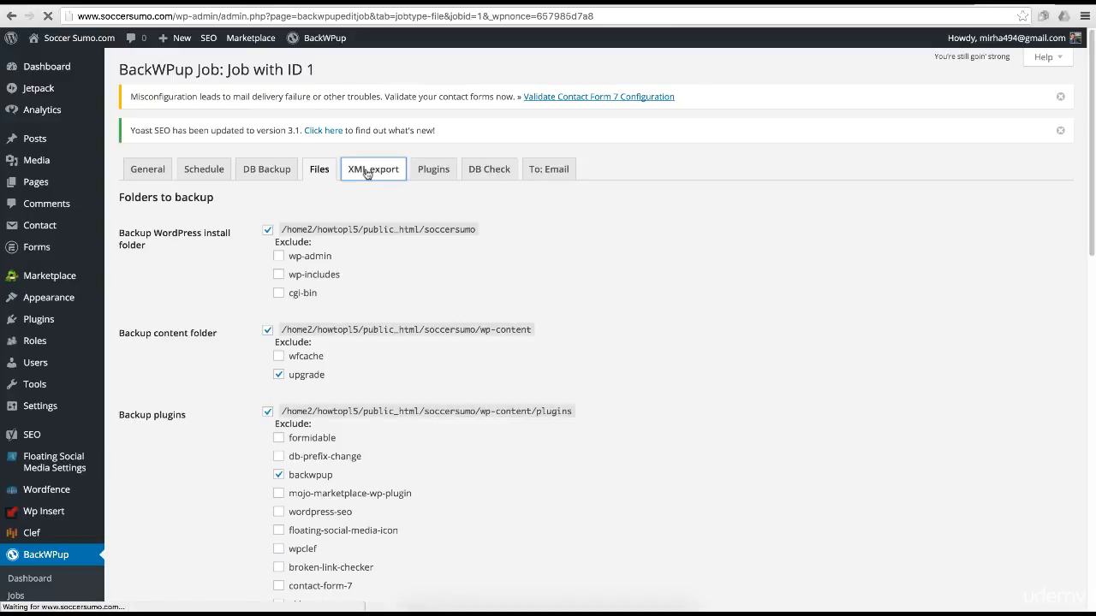
left_click(434, 173)
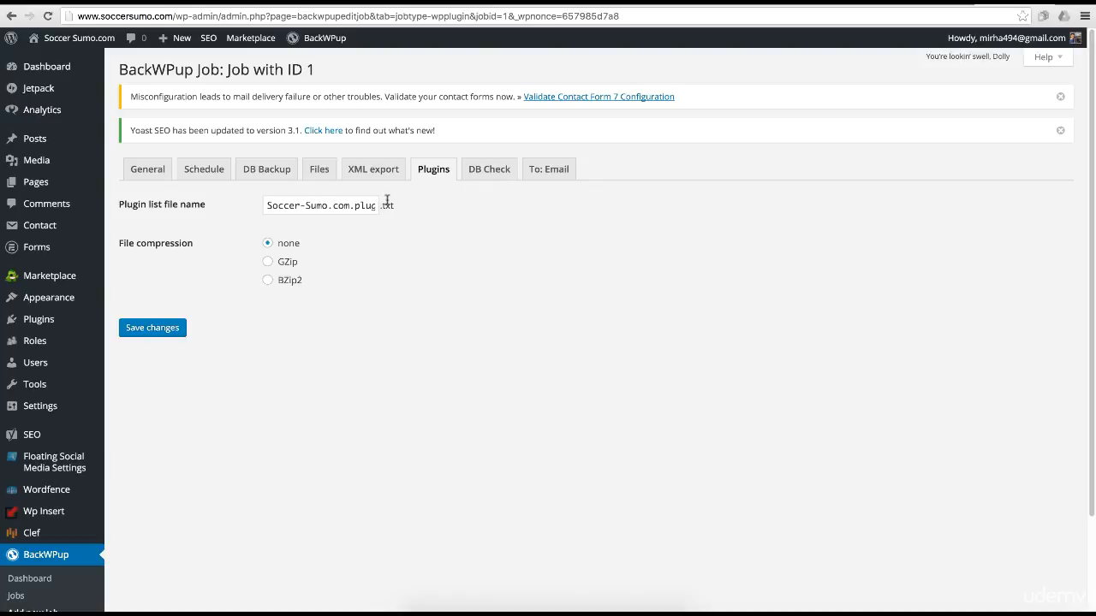
left_click(481, 178)
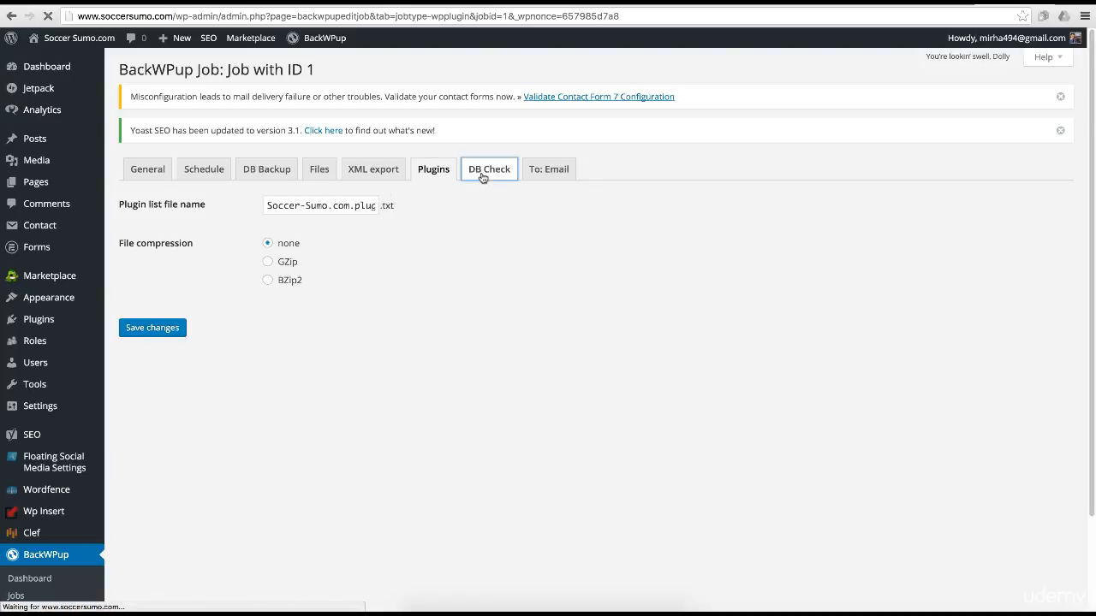
left_click(541, 181)
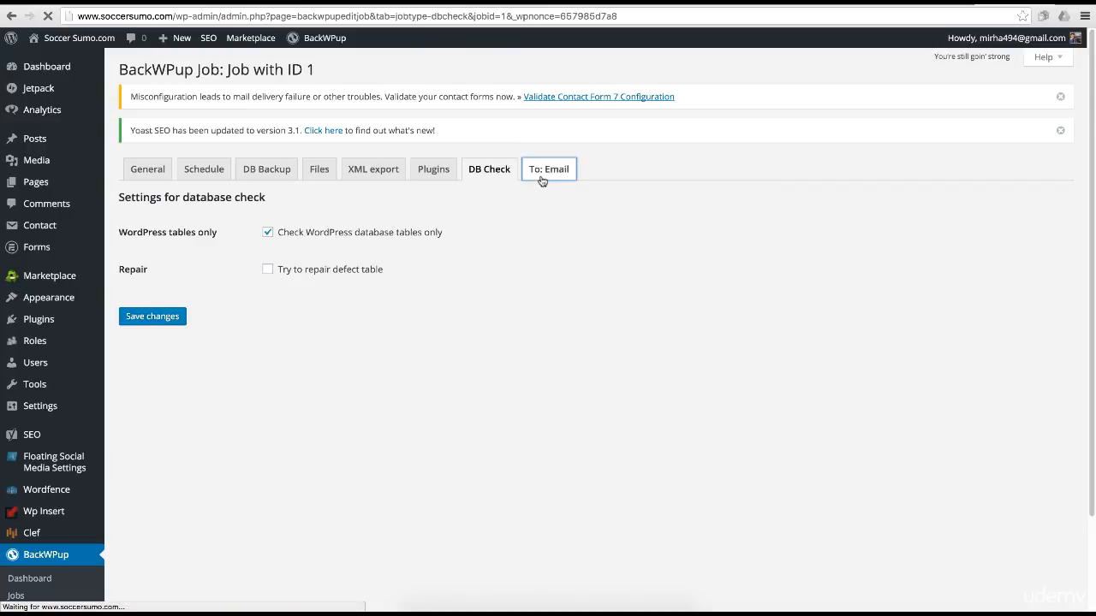